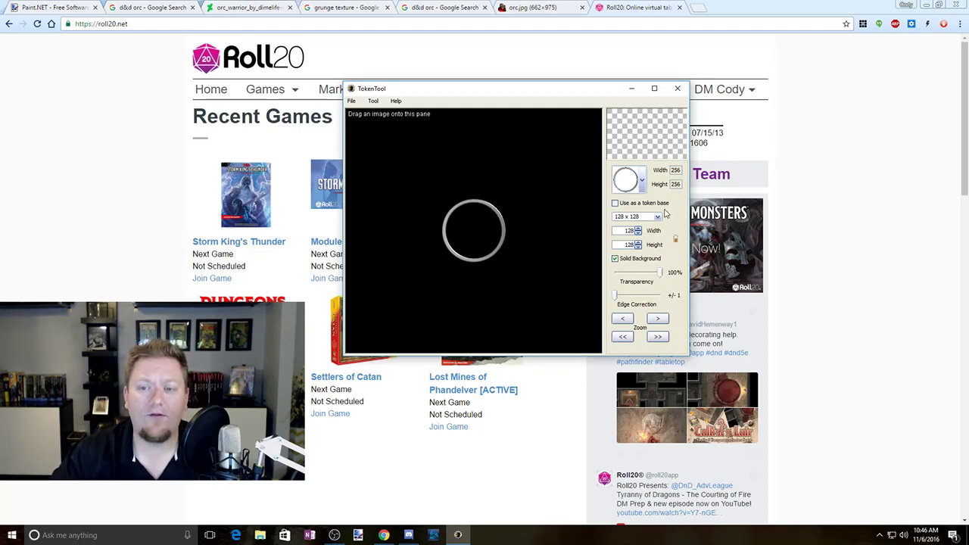
pyautogui.click(659, 217)
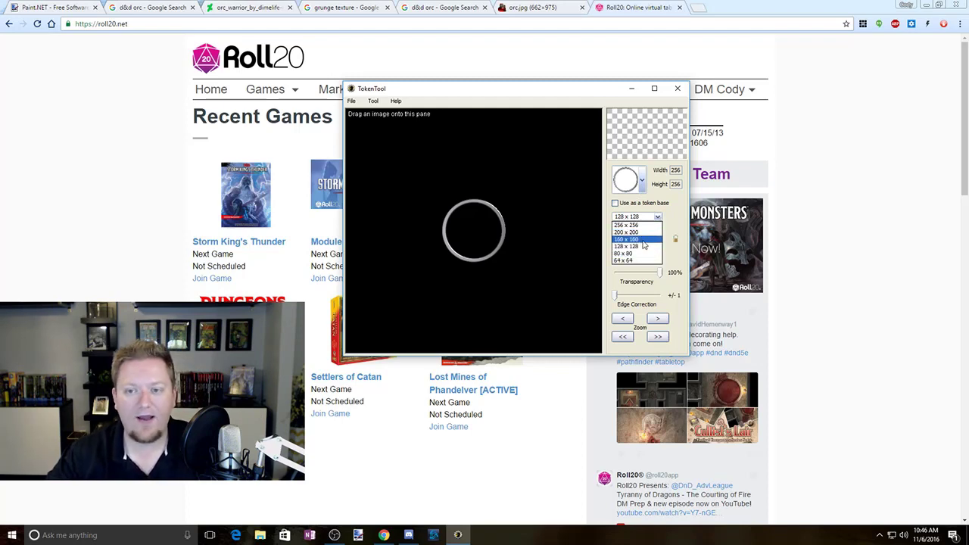
pyautogui.click(653, 231)
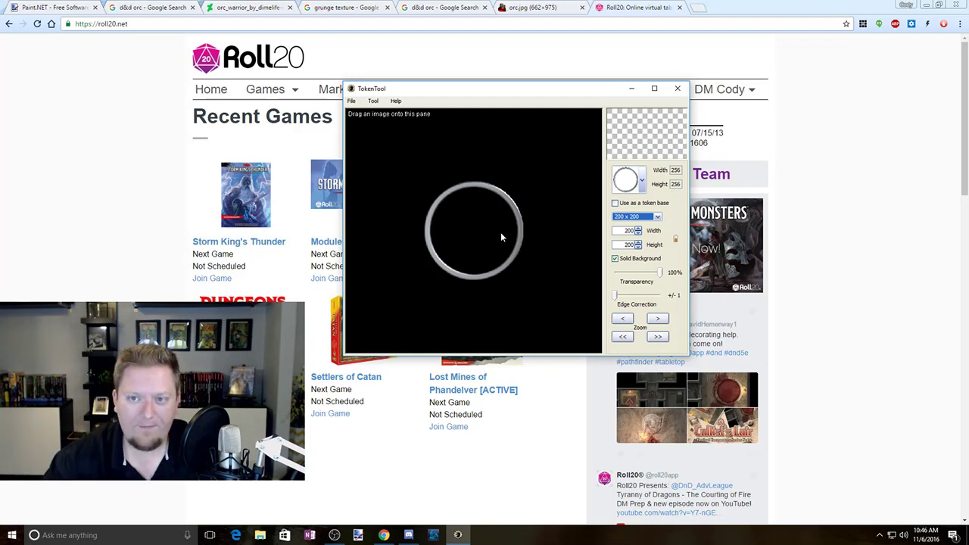
pyautogui.click(635, 216)
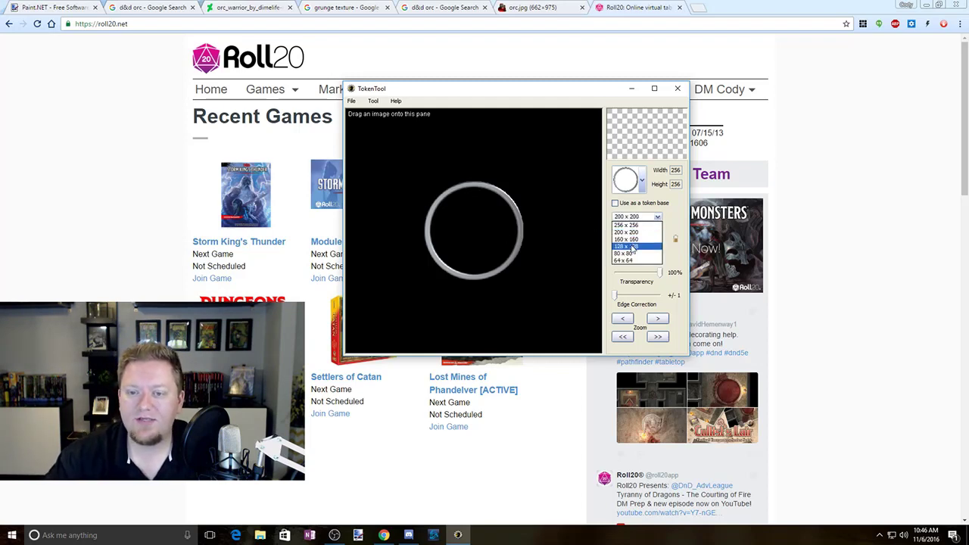
pyautogui.click(632, 244)
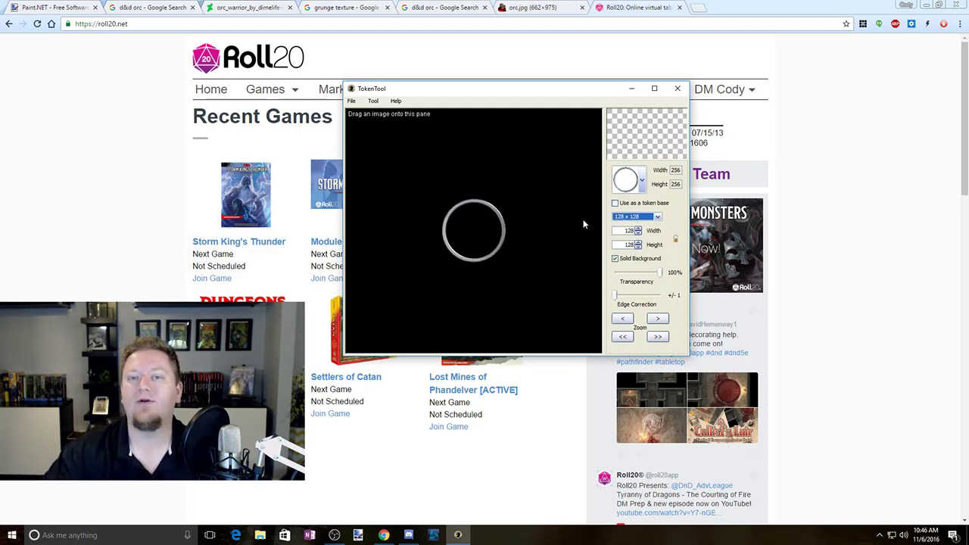
# - Try a hexagon frame from the frame shape list
pyautogui.click(643, 180)
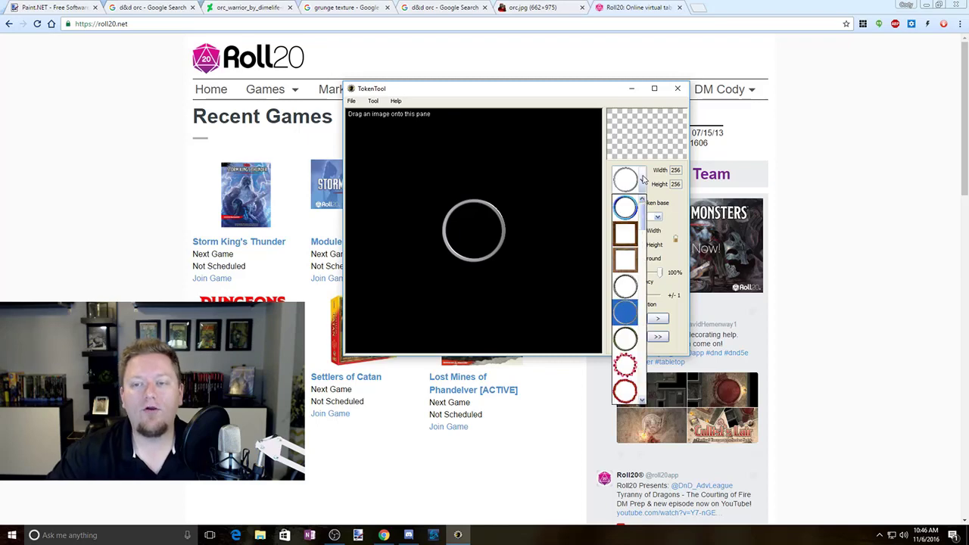
pyautogui.scroll(-2, 631, 280)
pyautogui.click(631, 280)
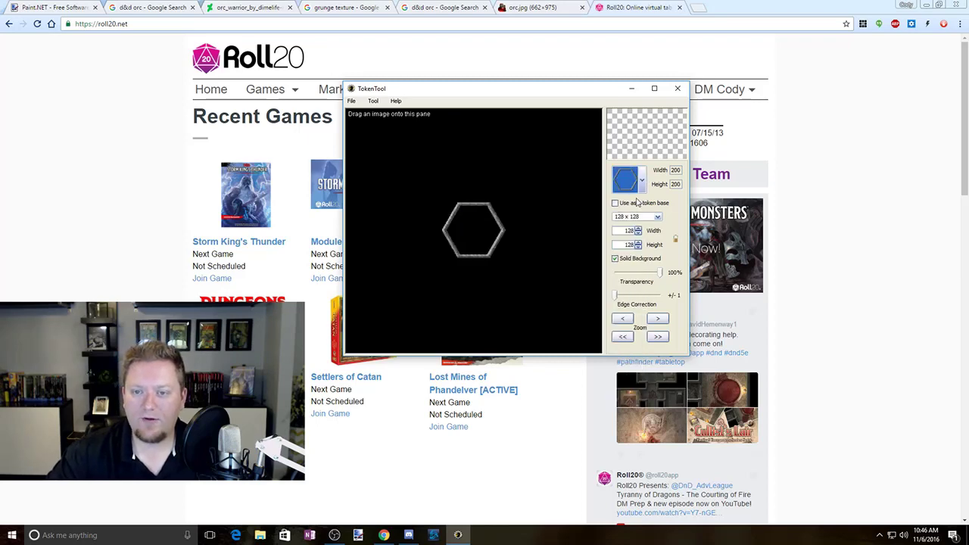
# - Preview the square and coloured frames in turn and settle on the plain white ring
pyautogui.click(641, 182)
pyautogui.press('Down')
pyautogui.press('Down')
pyautogui.press('Down')
pyautogui.press('Down')
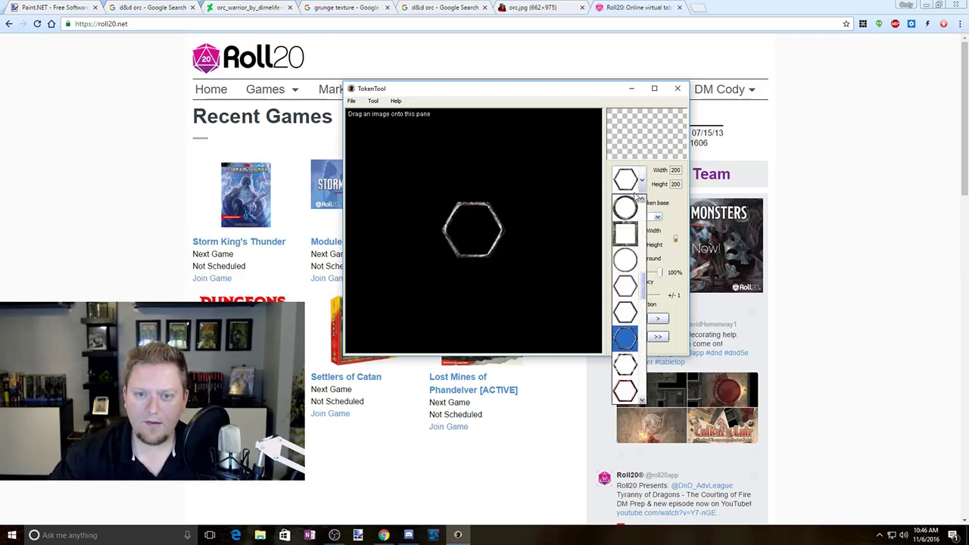
pyautogui.press('Down')
pyautogui.press('Down')
pyautogui.press('Down')
pyautogui.press('Down')
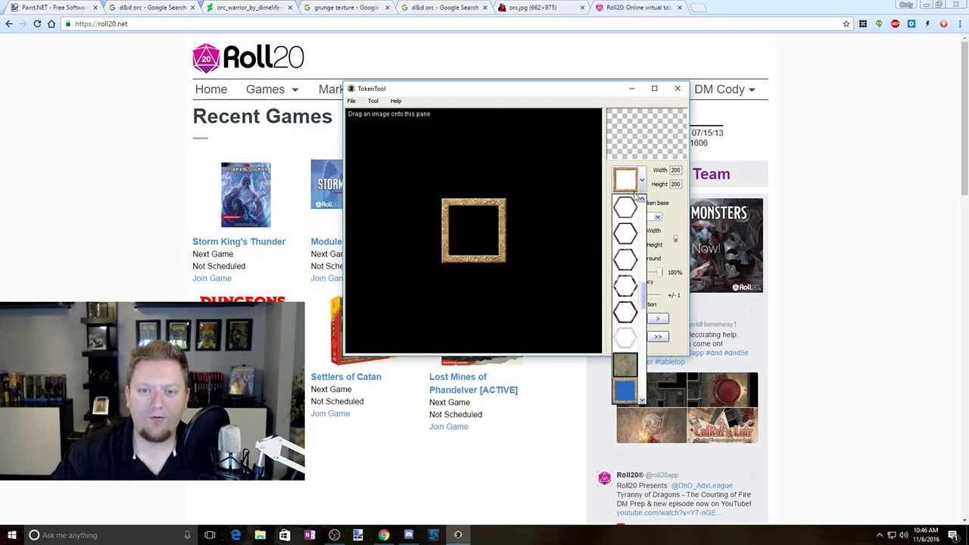
pyautogui.press('Down')
pyautogui.press('Down')
pyautogui.press('Down')
pyautogui.press('Down')
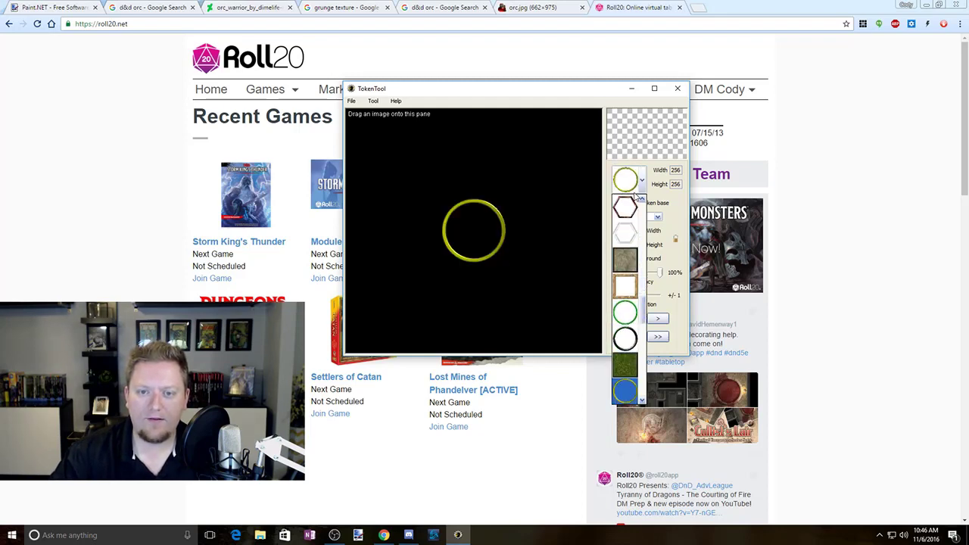
pyautogui.press('Down')
pyautogui.press('Down')
pyautogui.press('Down')
pyautogui.press('Down')
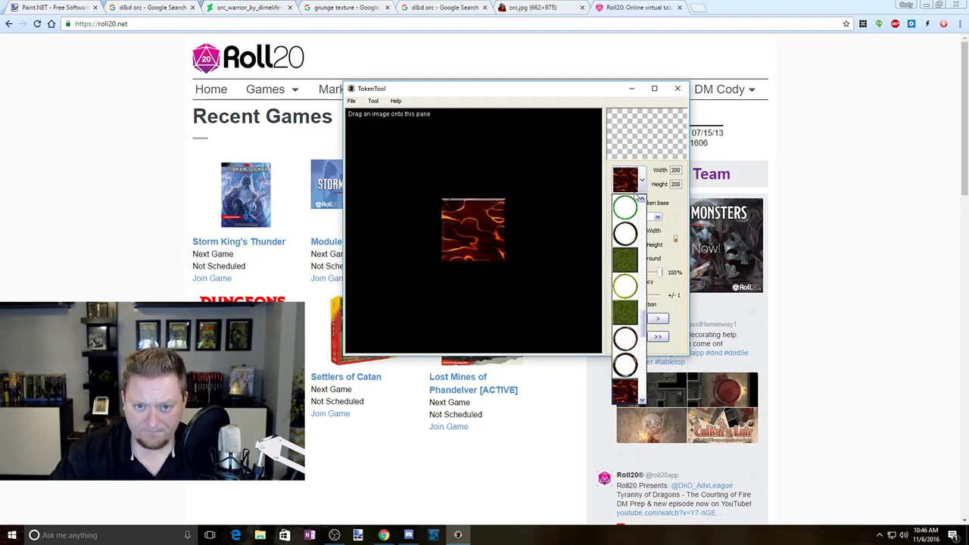
pyautogui.press('Down')
pyautogui.press('Down')
pyautogui.press('Down')
pyautogui.press('Down')
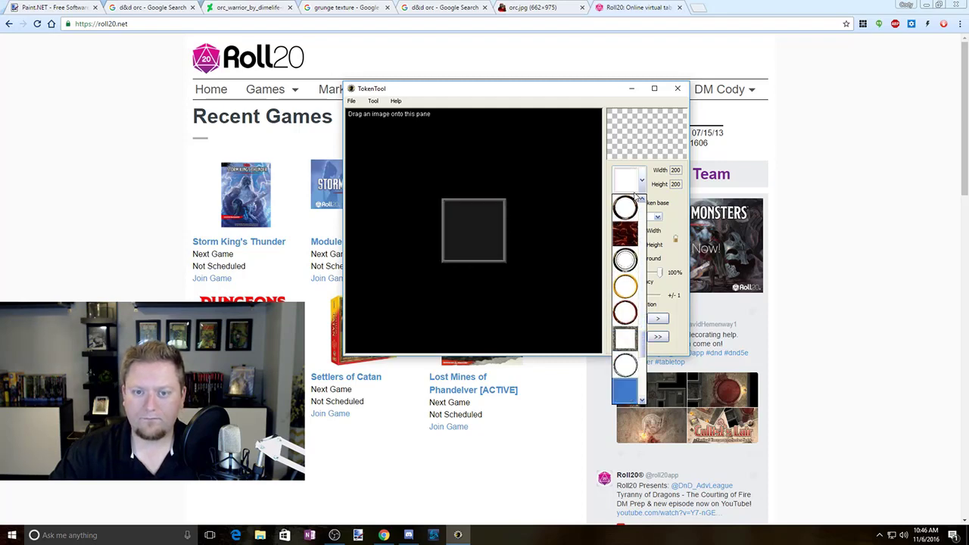
pyautogui.press('Down')
pyautogui.press('Down')
pyautogui.press('Down')
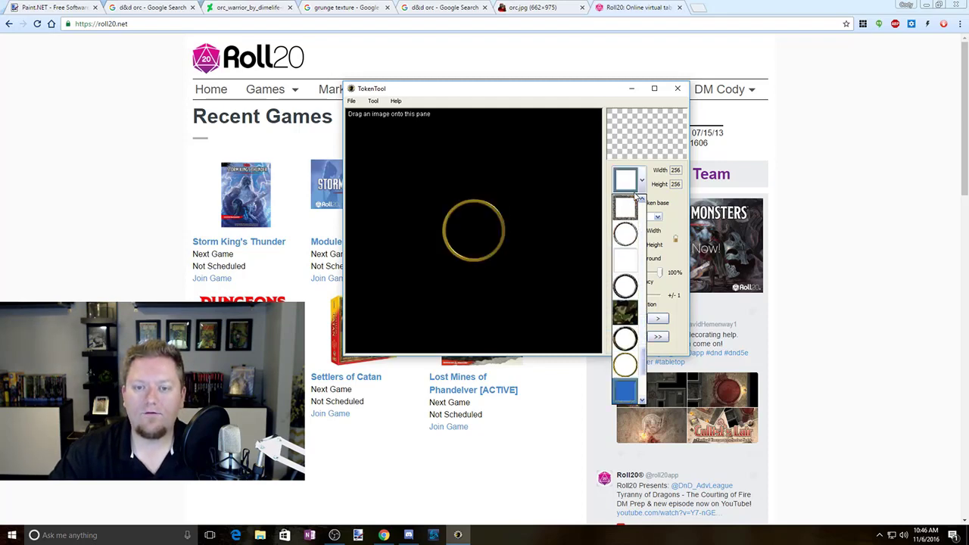
pyautogui.press('Down')
pyautogui.press('Down')
pyautogui.press('Down')
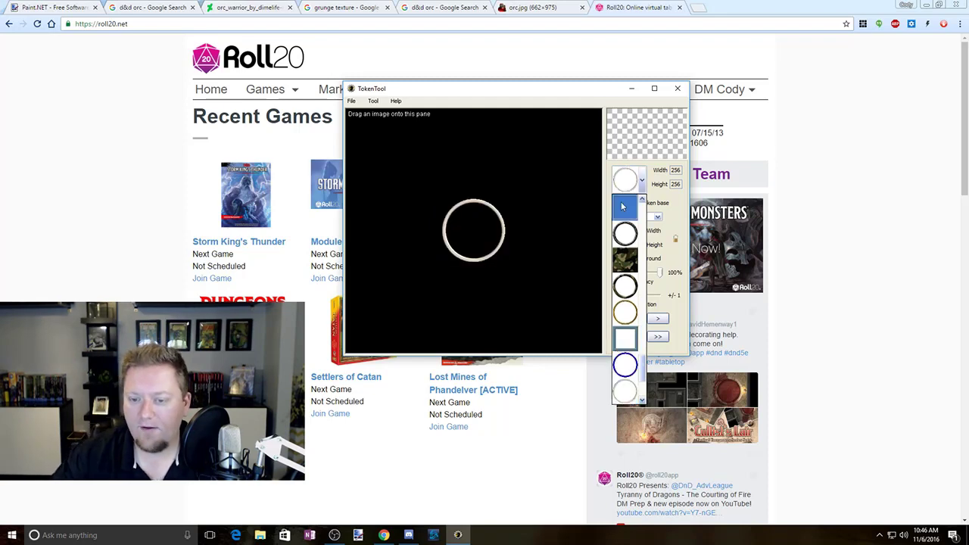
pyautogui.press('Escape')
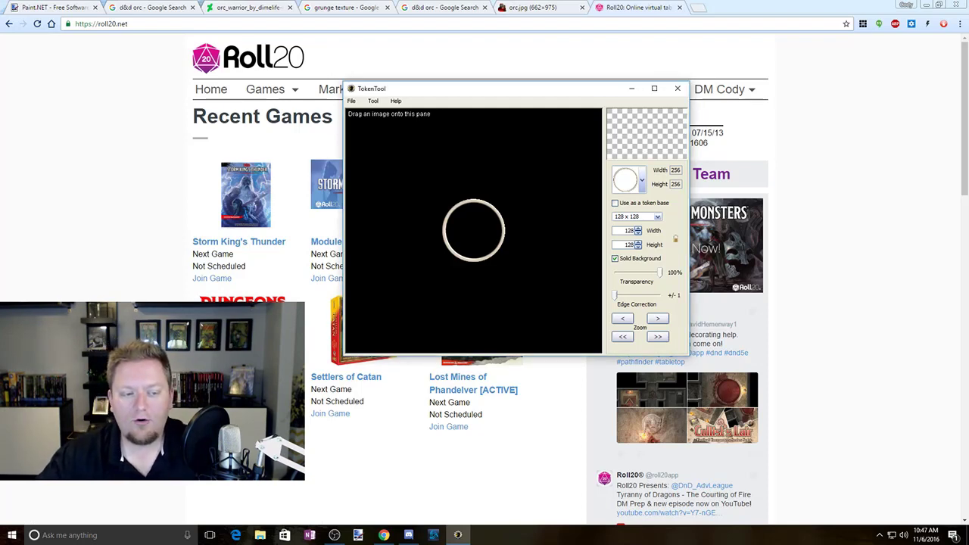
# - Drop a portrait into the token pane, place its face in the circle, and shrink it
pyautogui.moveTo(312, 307); pyautogui.dragTo(474, 205)
pyautogui.moveTo(402, 169); pyautogui.dragTo(488, 250)
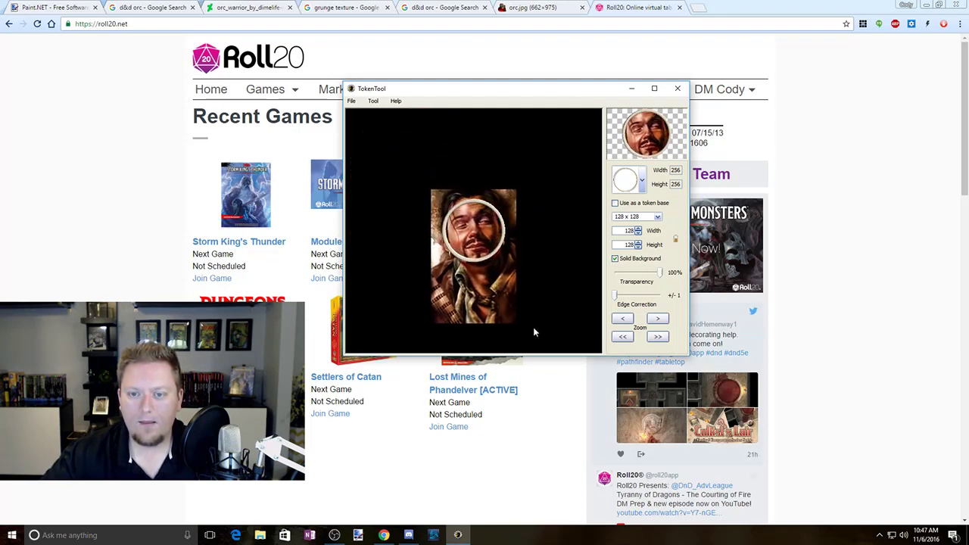
pyautogui.click(622, 337)
pyautogui.click(622, 337)
pyautogui.click(622, 339)
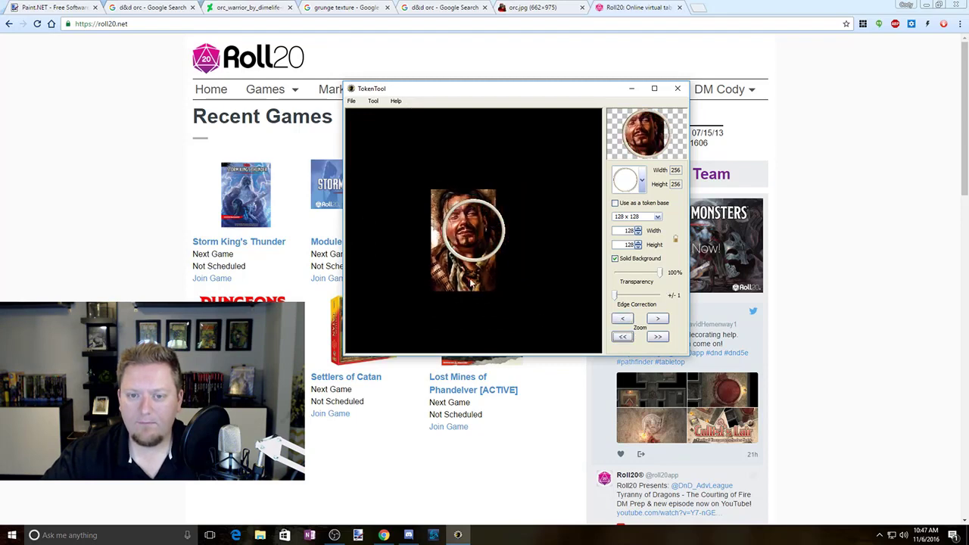
# - Fine-tune the portrait's zoom and re-centre the face, then bring up the File options
pyautogui.moveTo(471, 285)
pyautogui.mouseDown()
pyautogui.moveTo(481, 296)
pyautogui.moveTo(468, 284)
pyautogui.mouseUp()
pyautogui.click(622, 337)
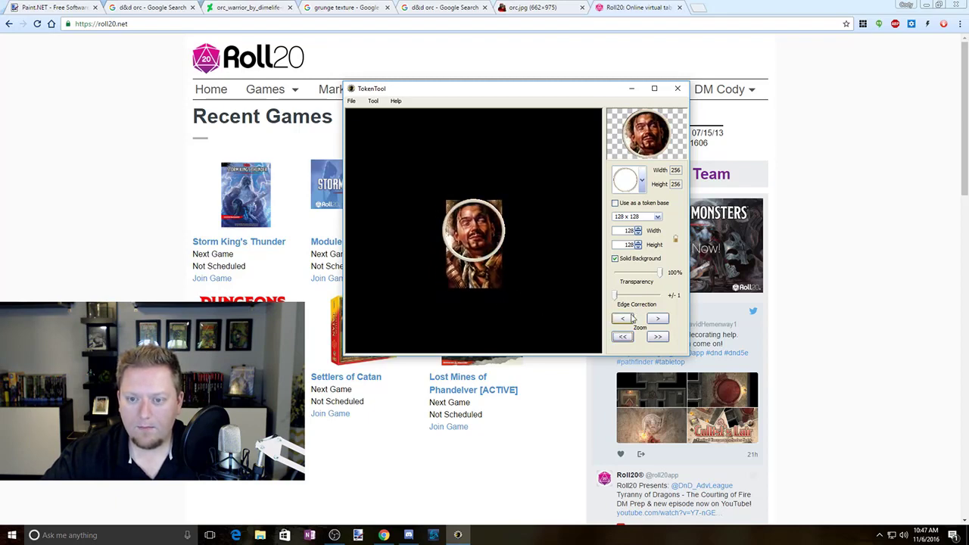
pyautogui.click(658, 319)
pyautogui.moveTo(462, 275); pyautogui.dragTo(471, 274)
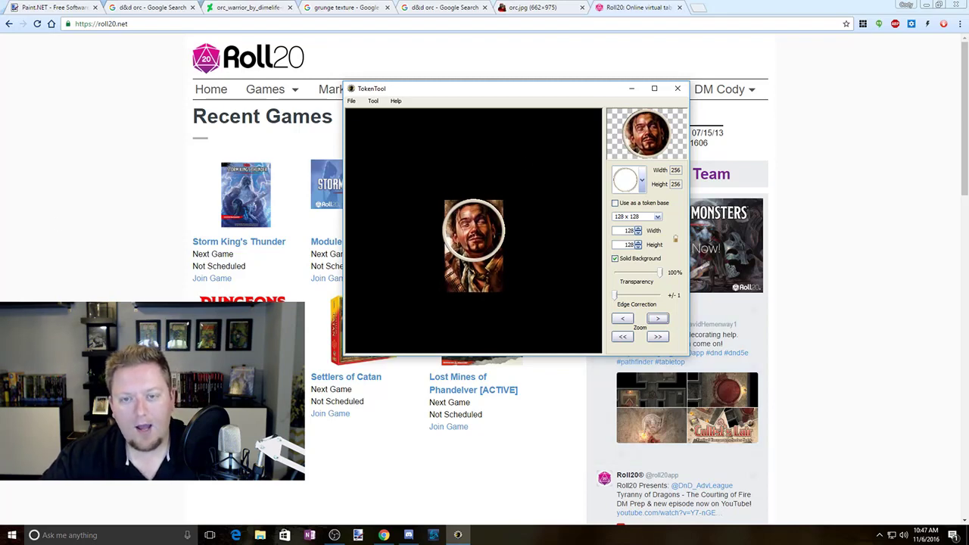
pyautogui.click(352, 101)
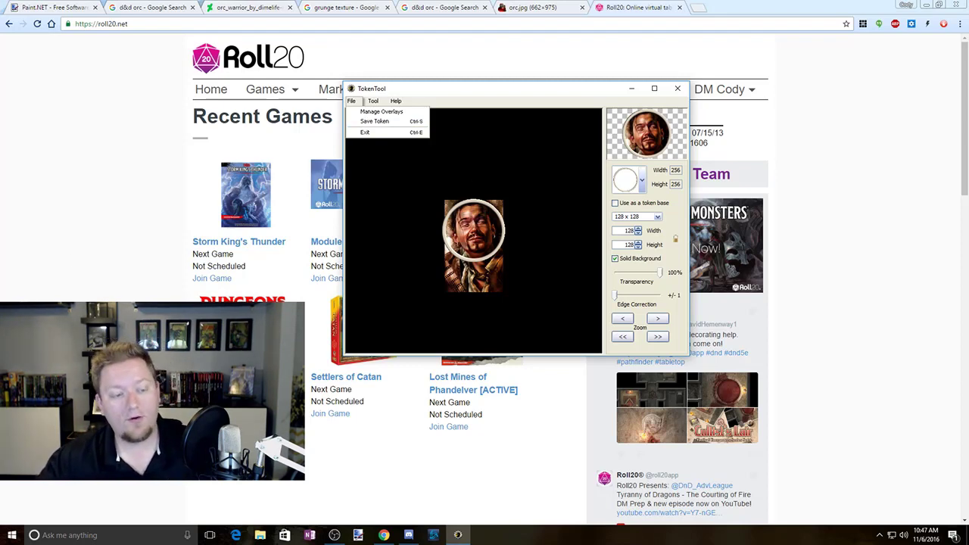
# - Dismiss the file options, drop in the orc image, and move its face under the circle
pyautogui.press('Escape')
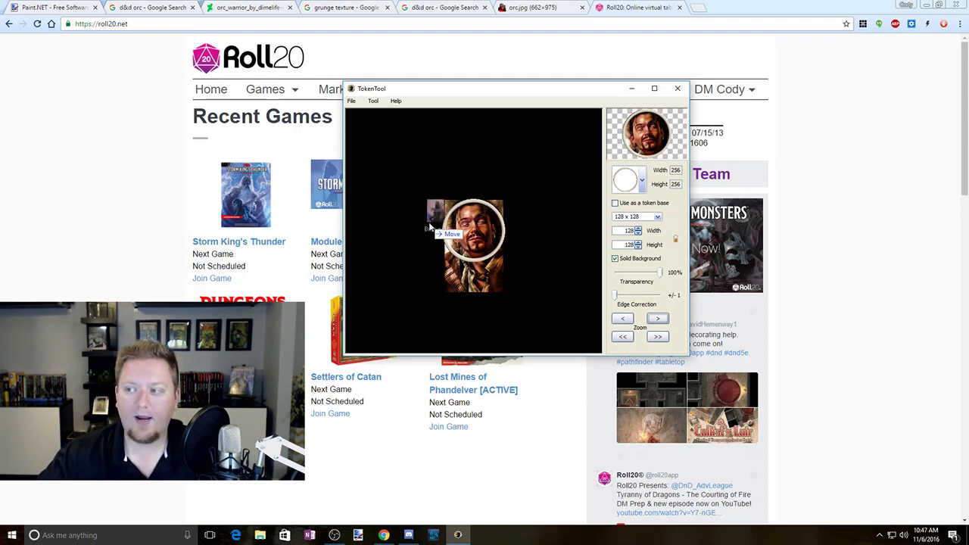
pyautogui.moveTo(428, 227); pyautogui.dragTo(428, 227)
pyautogui.moveTo(593, 283); pyautogui.dragTo(443, 251)
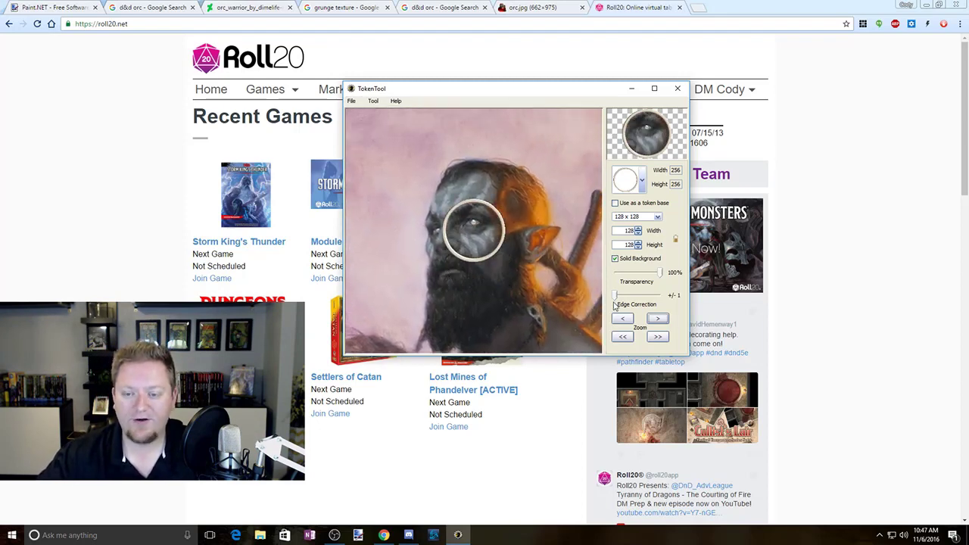
pyautogui.click(623, 336)
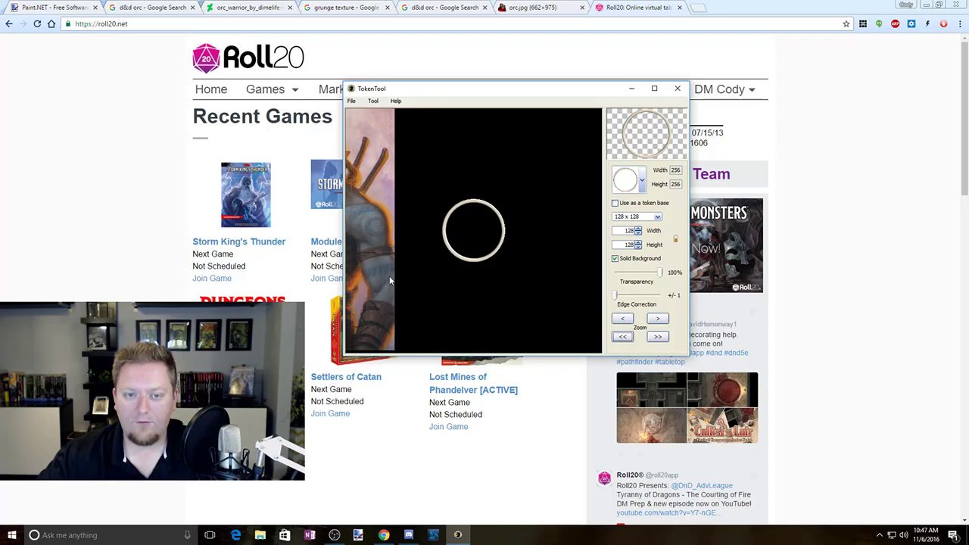
pyautogui.moveTo(390, 281); pyautogui.dragTo(552, 323)
# - Zoom the orc image out and shift its face to fit inside the white ring
pyautogui.click(622, 336)
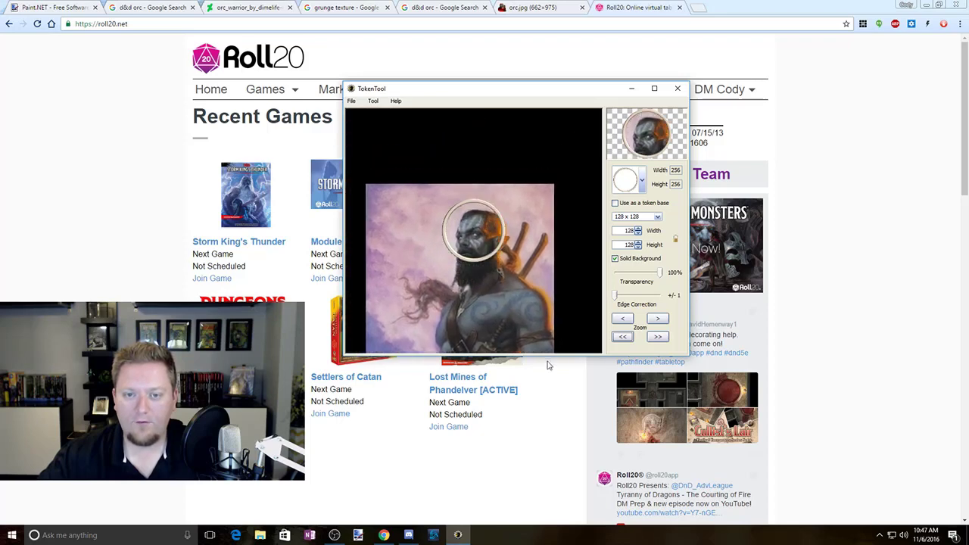
pyautogui.click(625, 338)
pyautogui.click(658, 337)
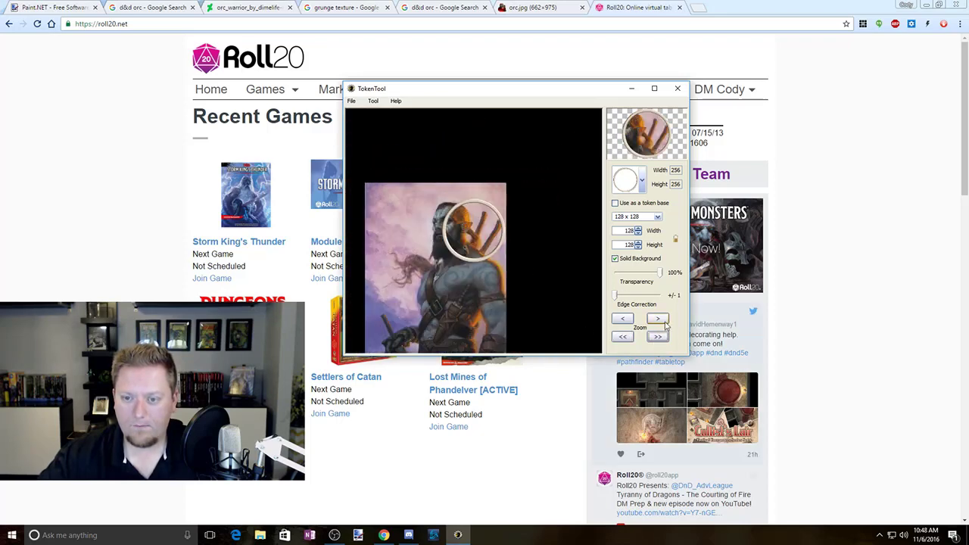
pyautogui.moveTo(468, 307); pyautogui.dragTo(489, 312)
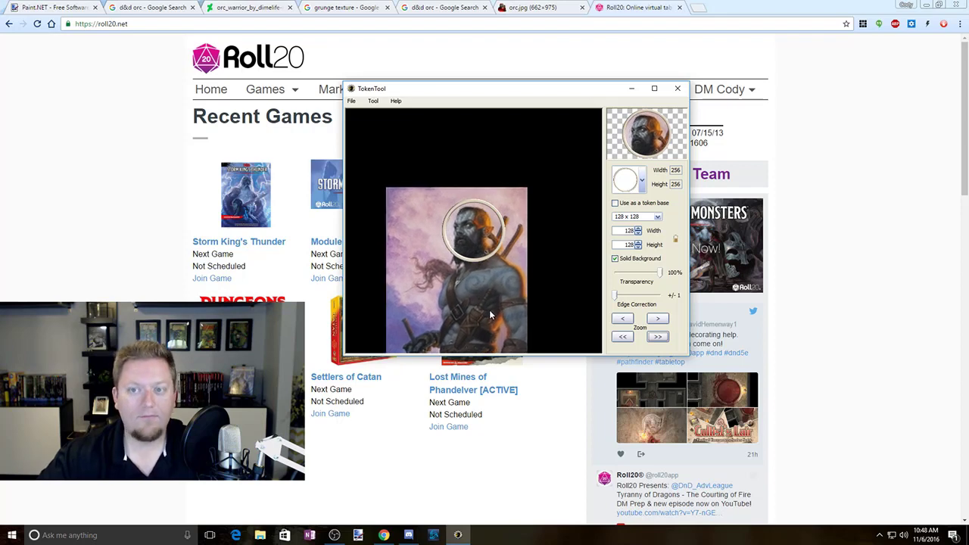
pyautogui.click(643, 180)
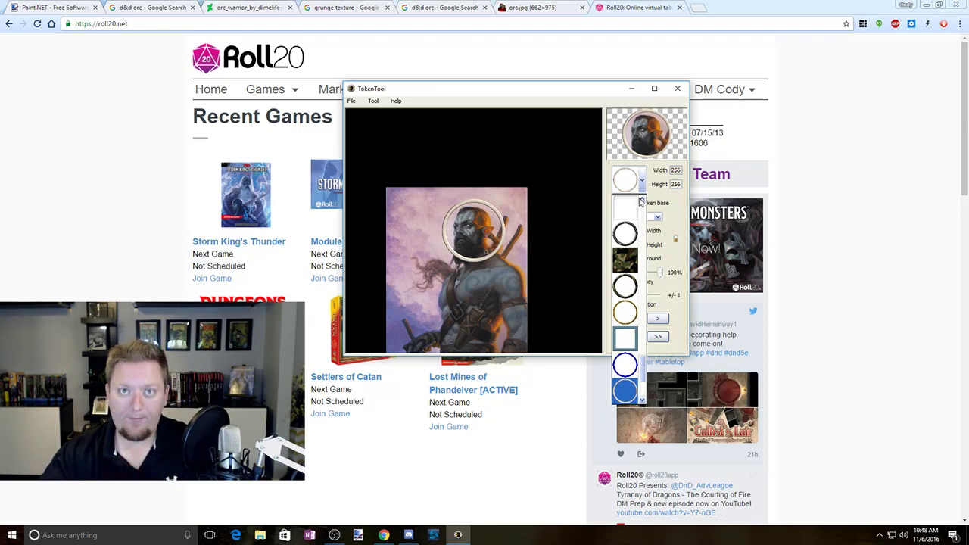
# - Look at File > Manage Overlays and close it without changes
pyautogui.click(353, 102)
pyautogui.click(363, 112)
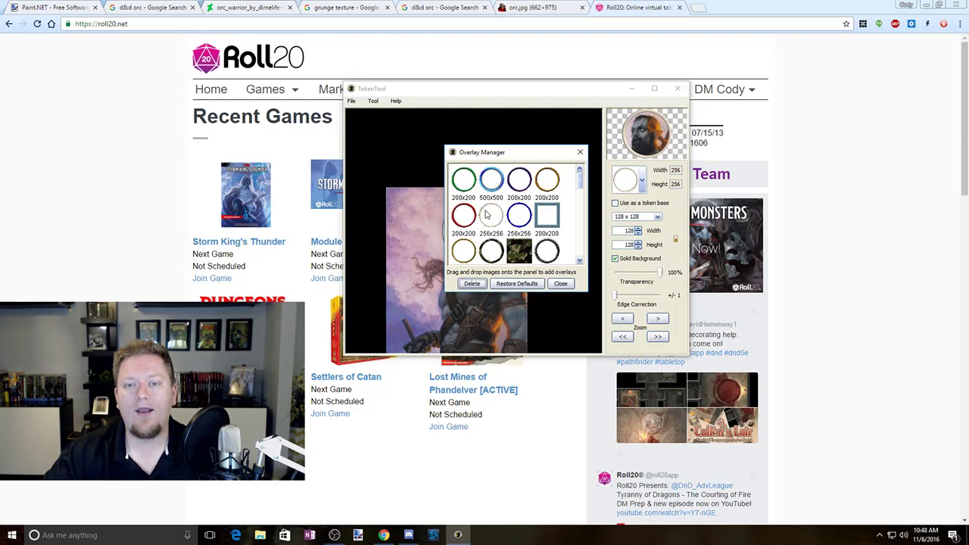
pyautogui.click(560, 284)
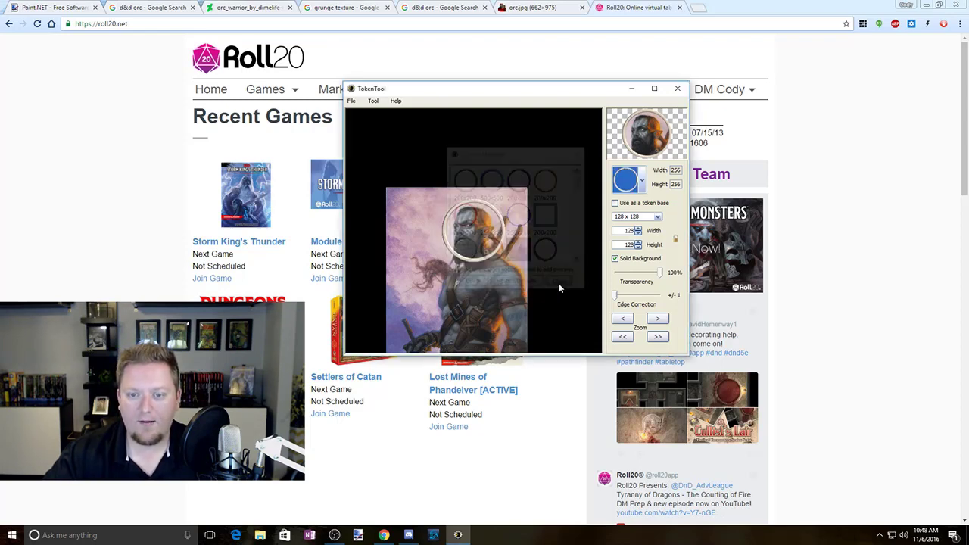
# - Apply the blue ring frame, shrink the orc portrait two steps, and re-centre its face
pyautogui.click(643, 183)
pyautogui.scroll(5, 650, 208)
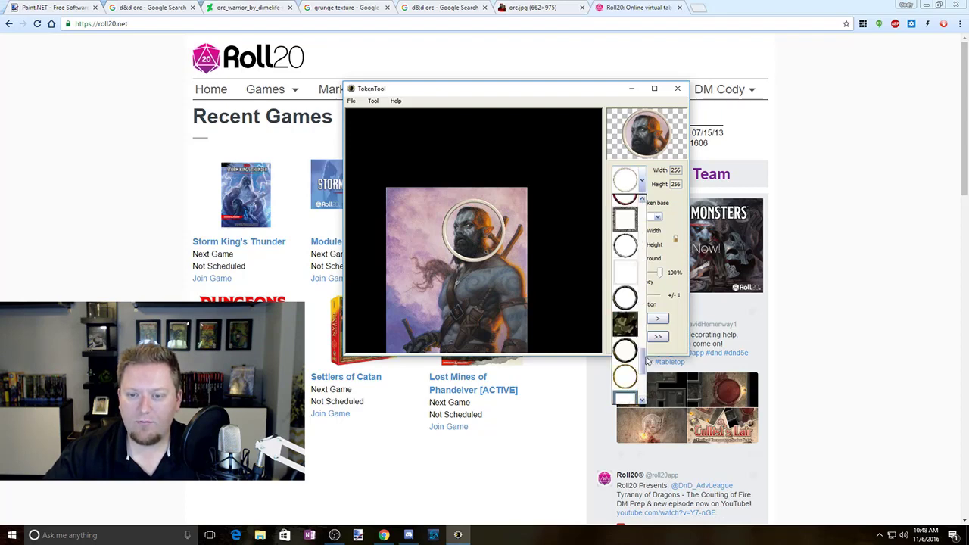
pyautogui.click(625, 209)
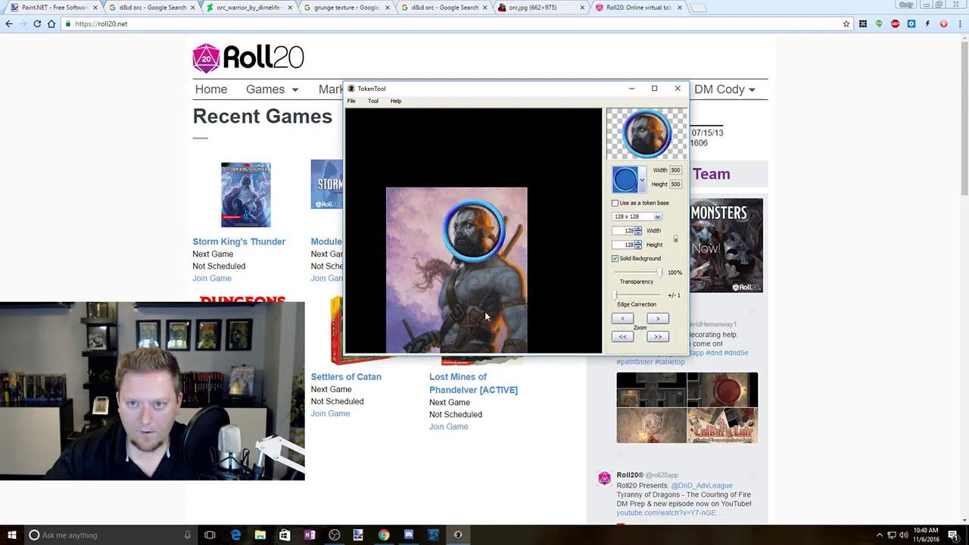
pyautogui.click(623, 319)
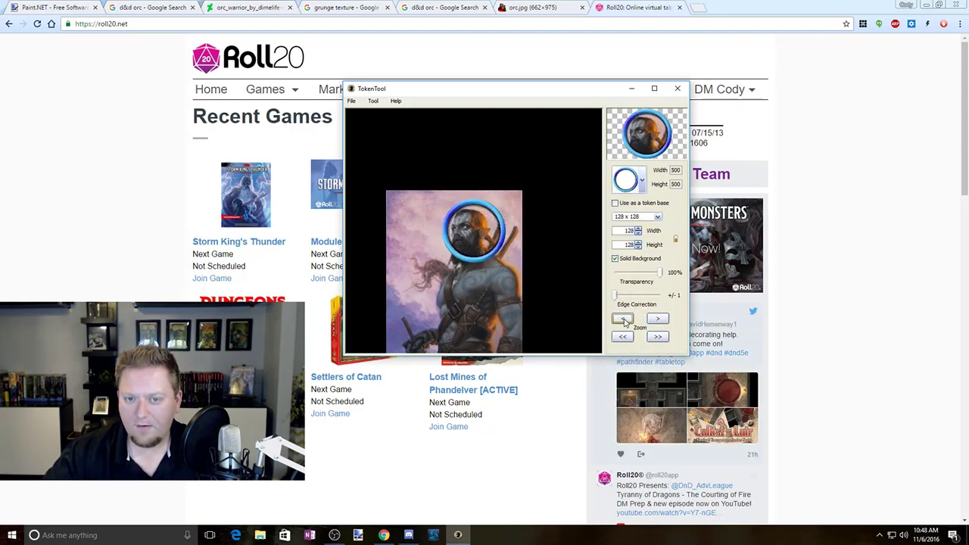
pyautogui.click(623, 320)
pyautogui.moveTo(481, 299); pyautogui.dragTo(495, 302)
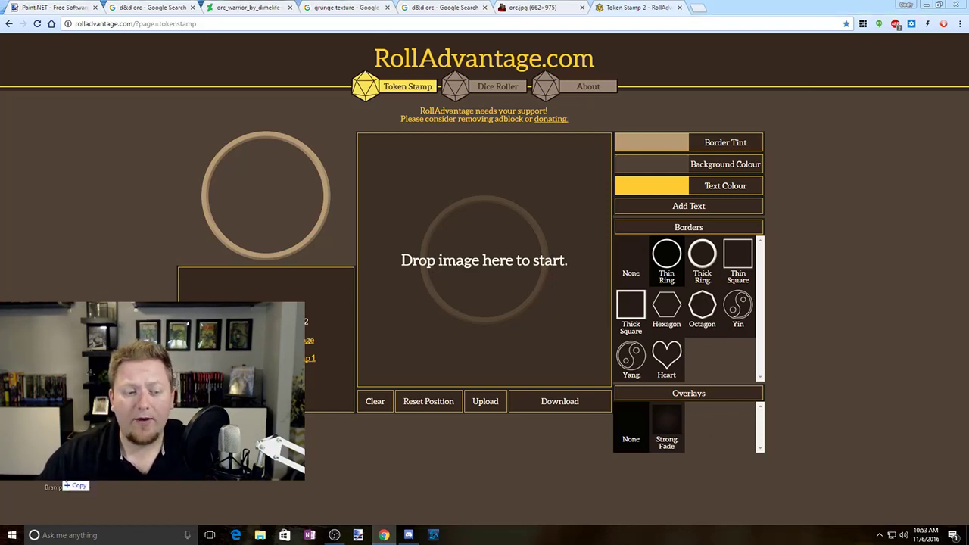
# - Drop the orc portrait onto the Token Stamp editor and drag its face into the ring's centre
pyautogui.moveTo(140, 454); pyautogui.dragTo(477, 293)
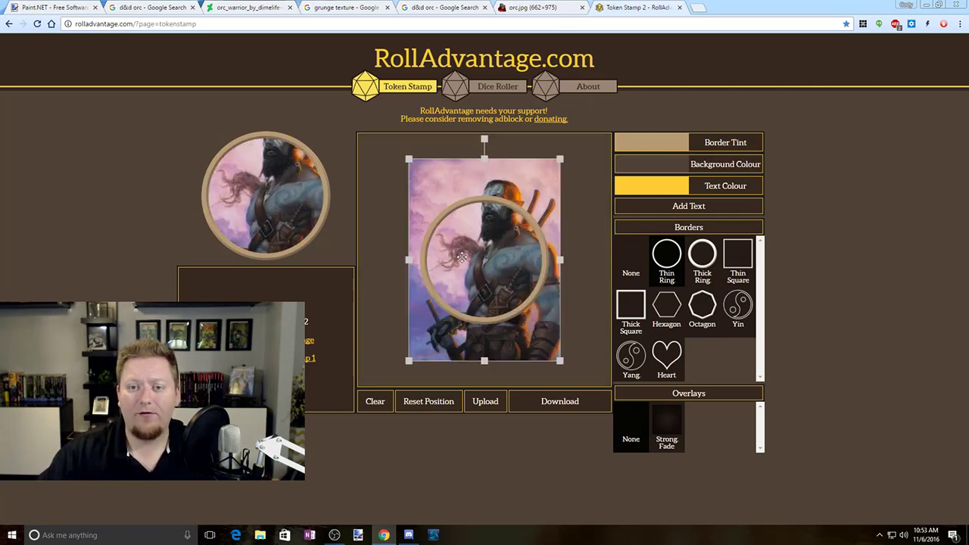
pyautogui.moveTo(464, 257); pyautogui.dragTo(453, 290)
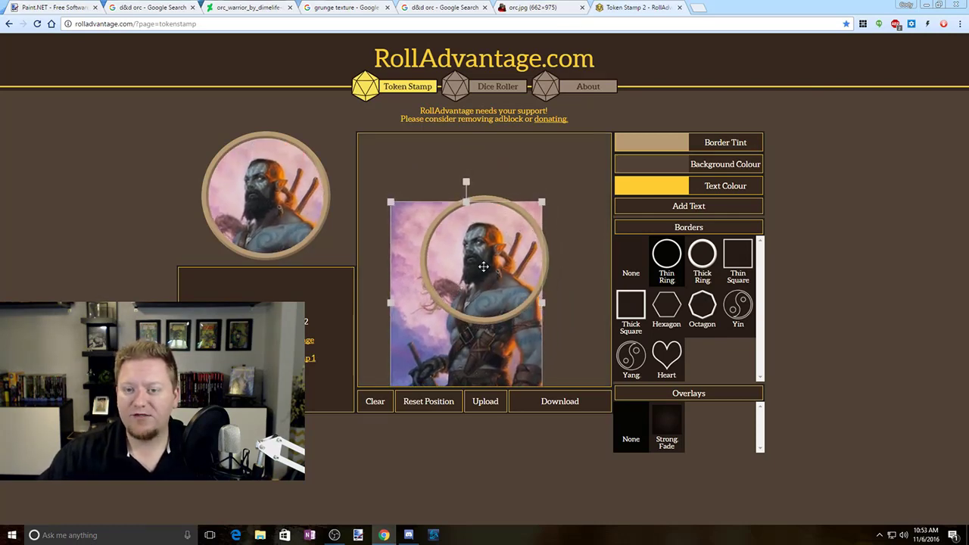
pyautogui.moveTo(536, 205)
pyautogui.mouseDown()
pyautogui.moveTo(525, 202)
pyautogui.moveTo(548, 191)
pyautogui.moveTo(531, 197)
pyautogui.mouseUp()
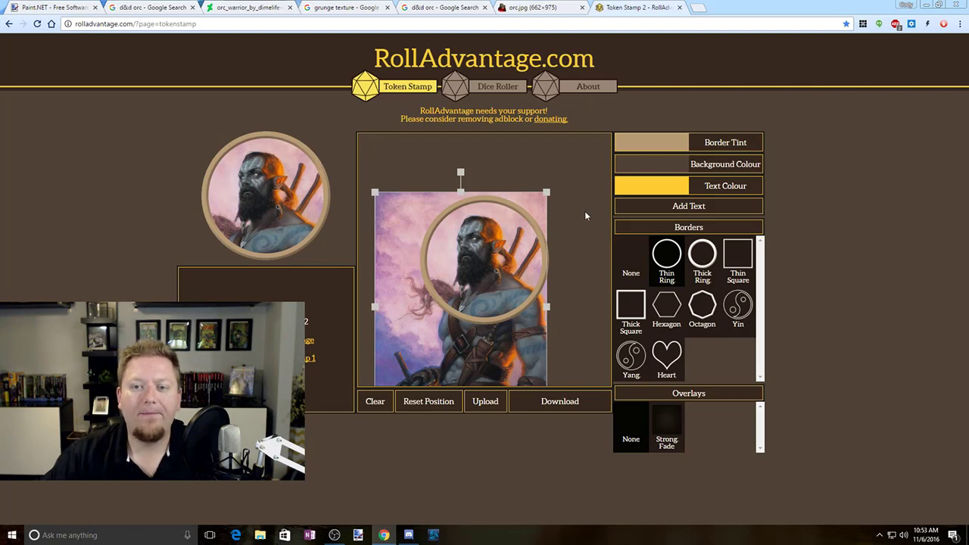
# - Set the Border Tint to orange EF9638 using the hue slider and colour field
pyautogui.click(675, 147)
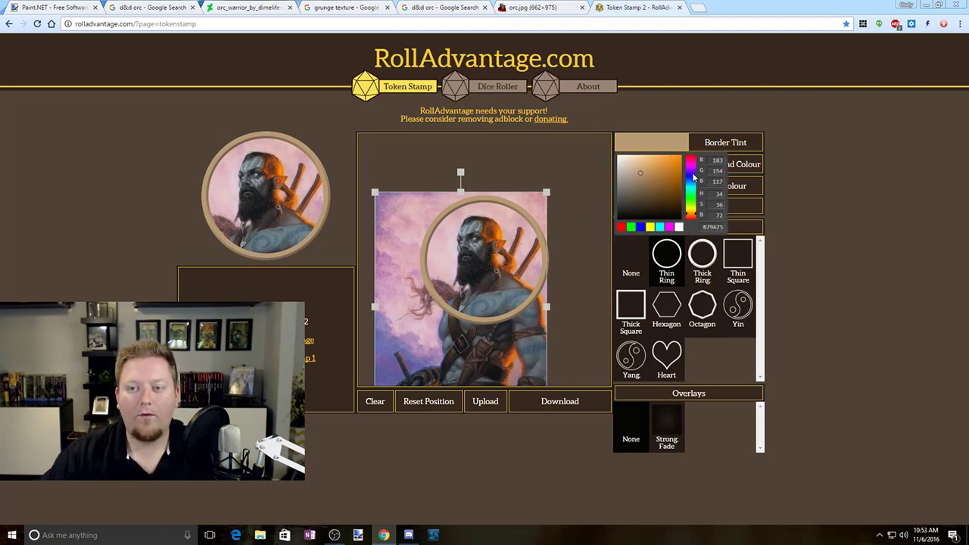
pyautogui.moveTo(692, 202); pyautogui.dragTo(690, 216)
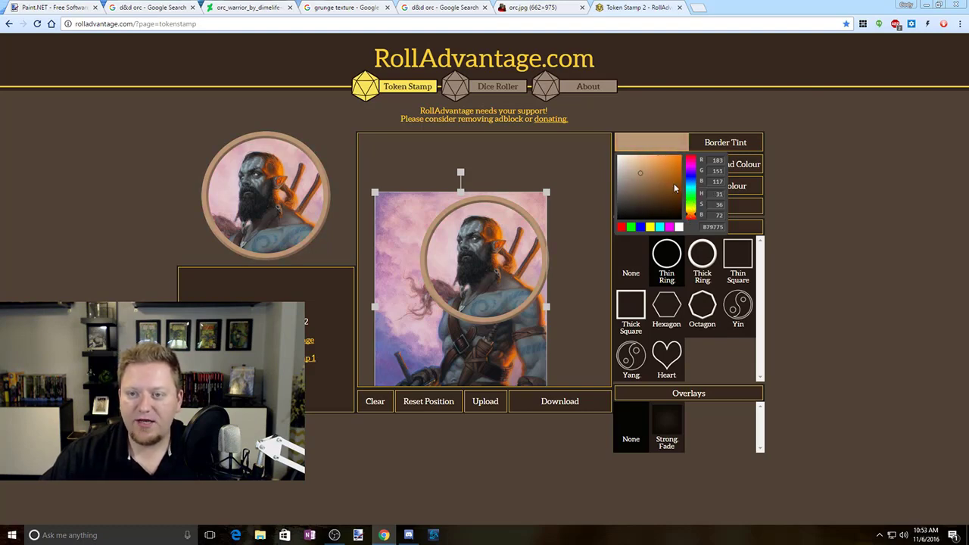
pyautogui.click(667, 158)
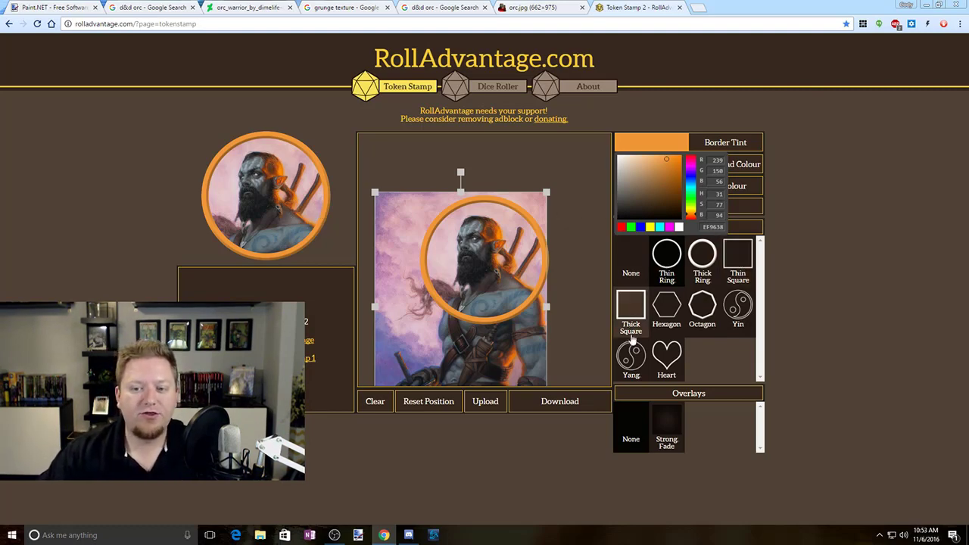
# - Try Thick Square and Yang borders, return to Thick Ring, and set Overlays to None
pyautogui.click(712, 258)
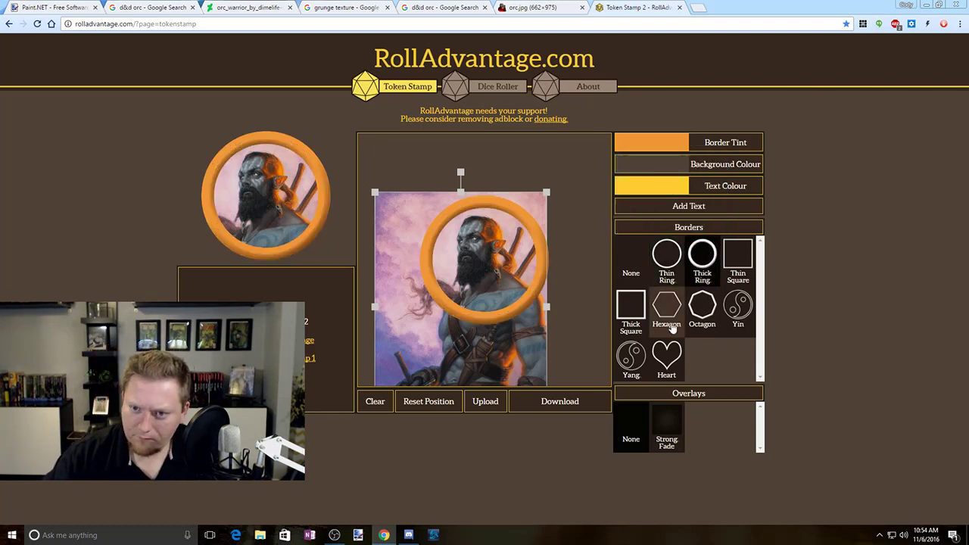
pyautogui.click(631, 307)
pyautogui.click(636, 359)
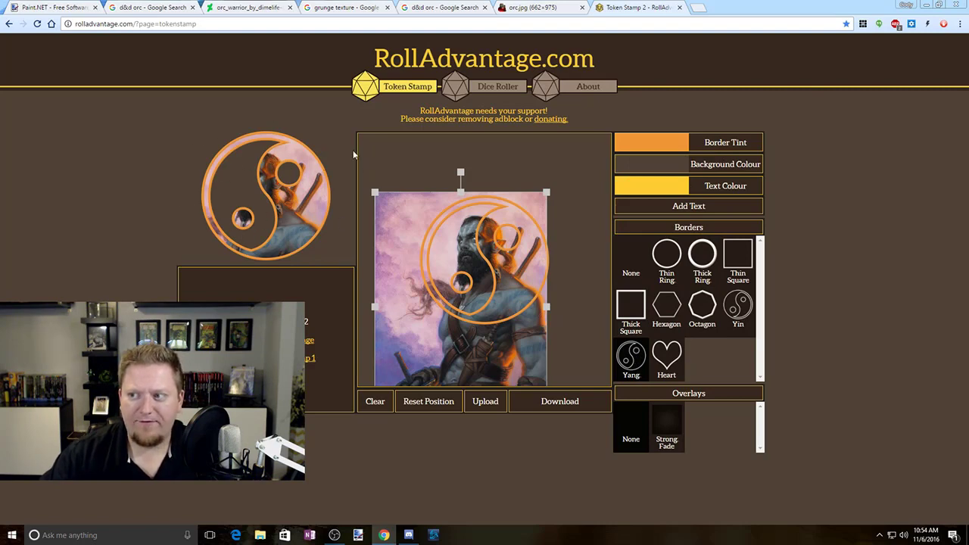
pyautogui.click(702, 265)
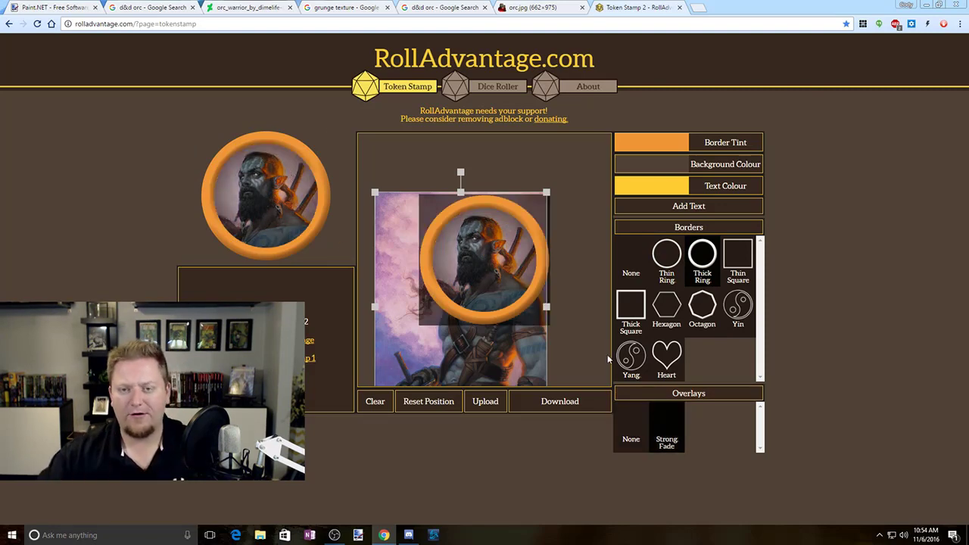
pyautogui.click(631, 426)
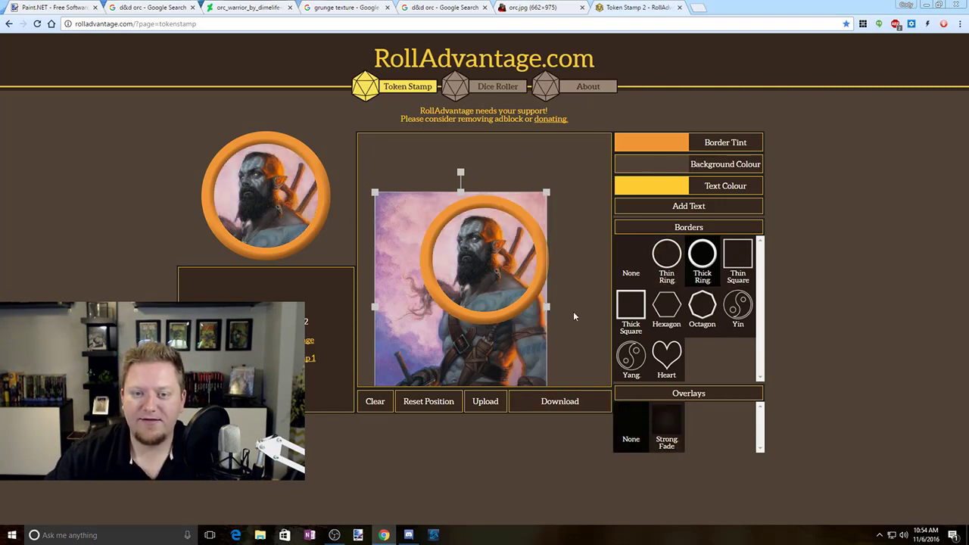
# - Add a text element, replace its placeholder with 'NPC', and drag it into place on the token
pyautogui.click(696, 208)
pyautogui.moveTo(503, 231); pyautogui.dragTo(460, 288)
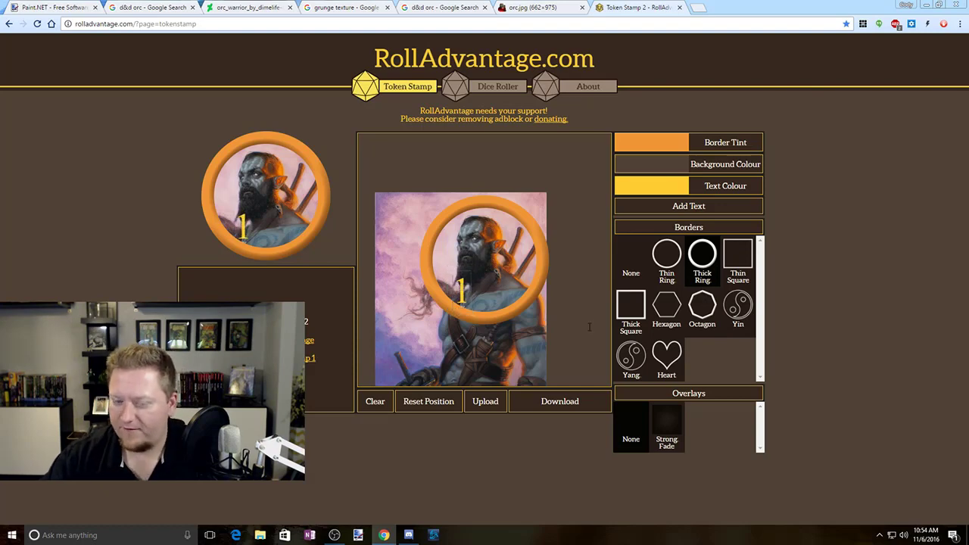
pyautogui.press('BackSpace')
pyautogui.write('NPC')
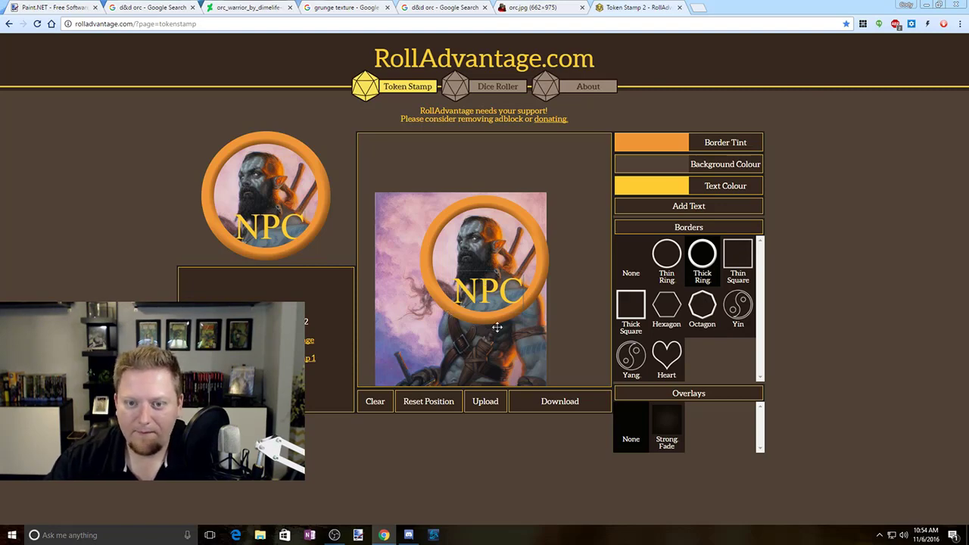
pyautogui.moveTo(475, 292); pyautogui.dragTo(514, 272)
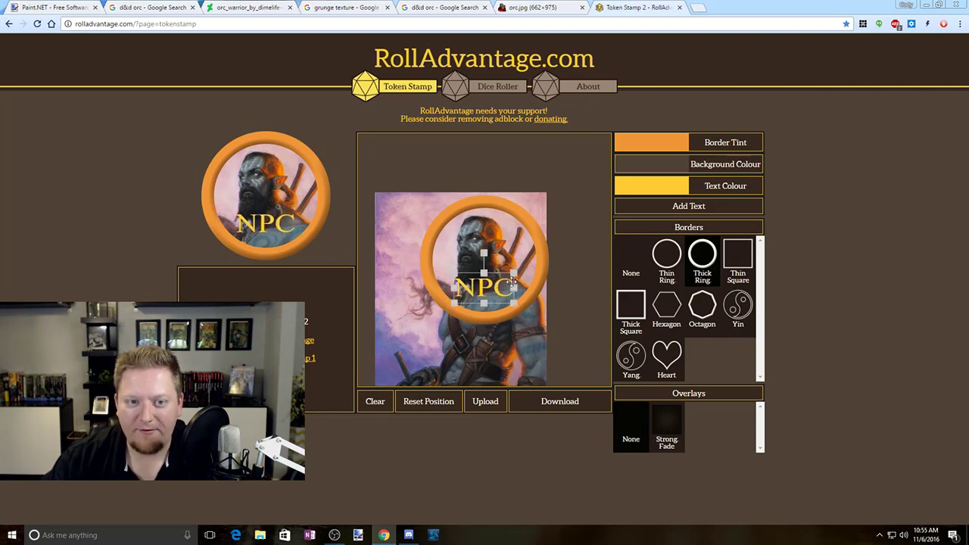
pyautogui.click(604, 269)
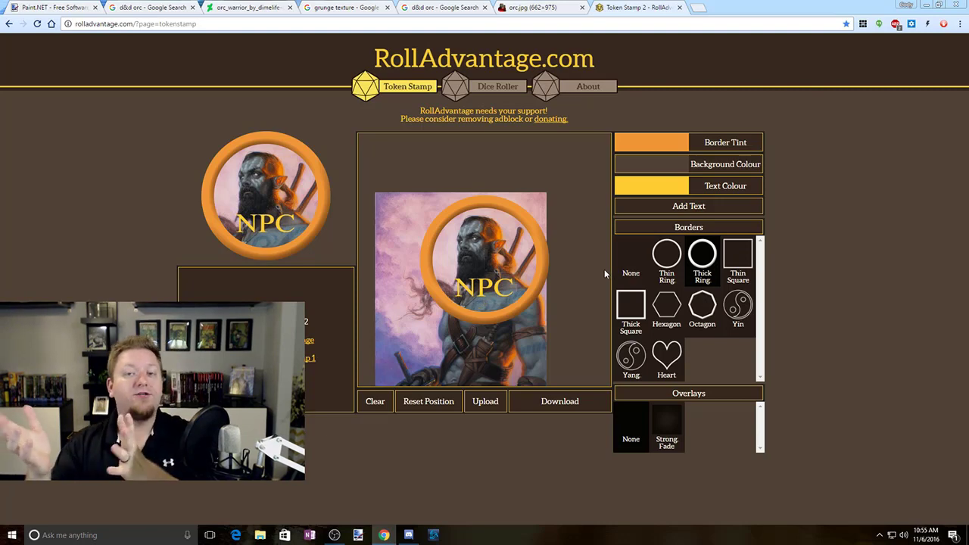